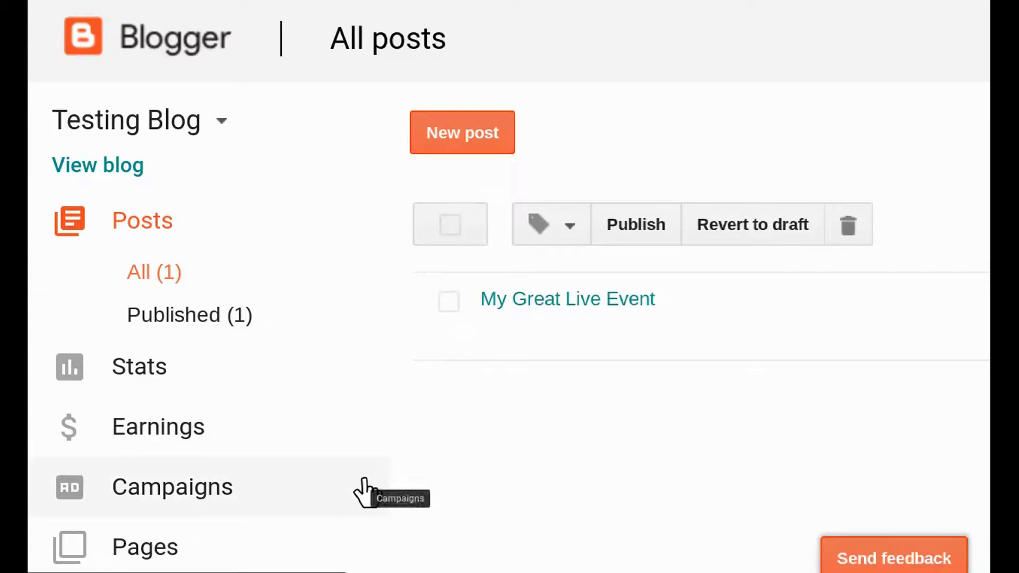
pyautogui.scroll(-1, 368, 491)
pyautogui.scroll(-3, 368, 491)
pyautogui.scroll(-2, 368, 491)
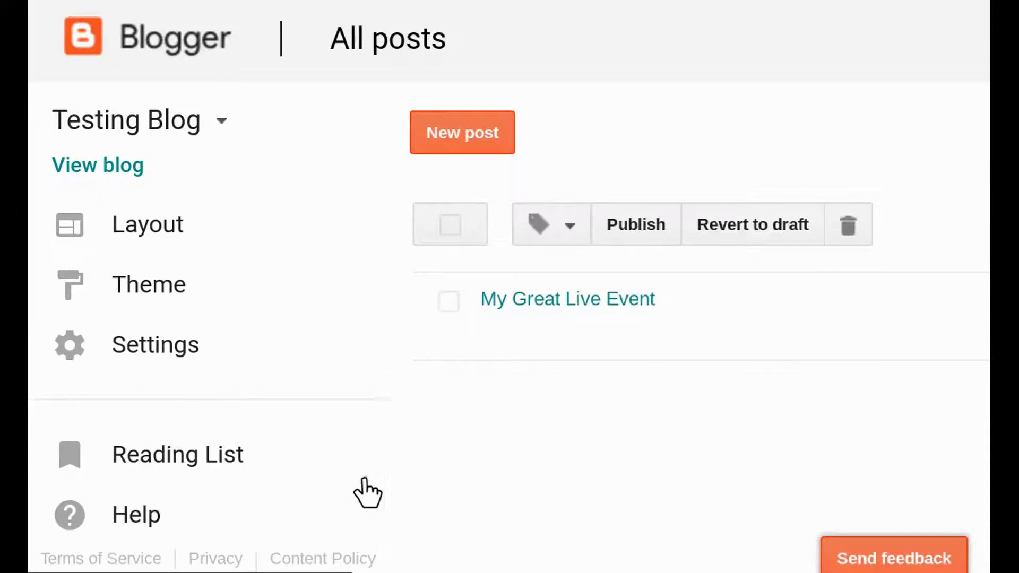
# Go to the blog's Settings and its Search preferences section.
pyautogui.click(163, 355)
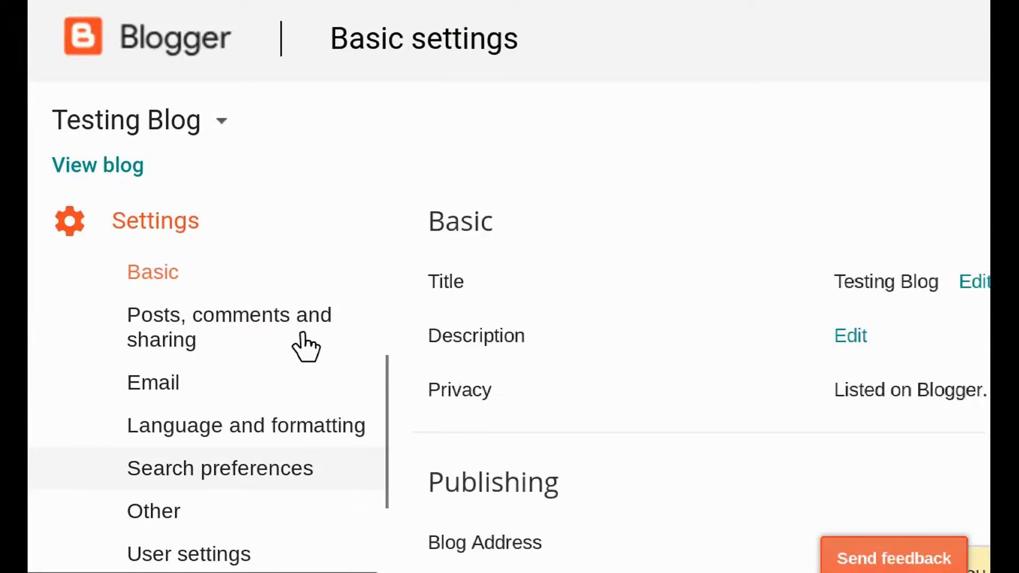
pyautogui.click(253, 482)
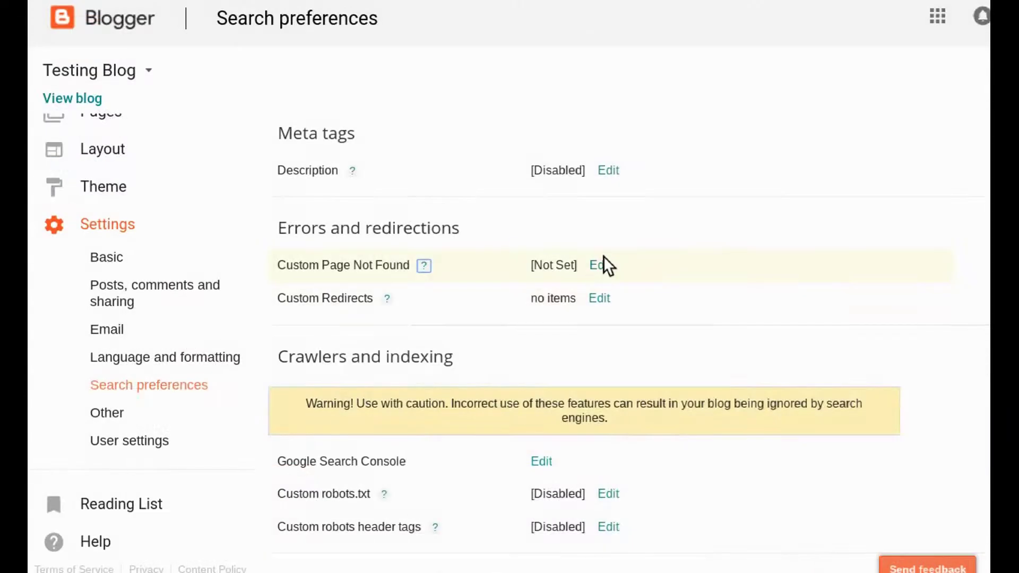
# Paste an apology message inviting questions into Custom Page Not Found and save it.
pyautogui.click(603, 265)
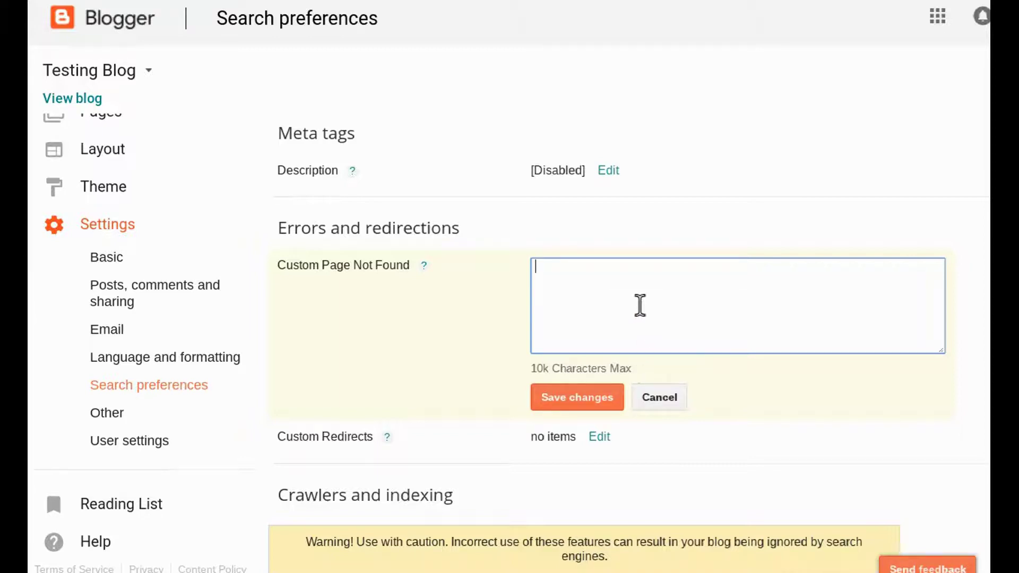
pyautogui.hotkey('ctrl', 'v')
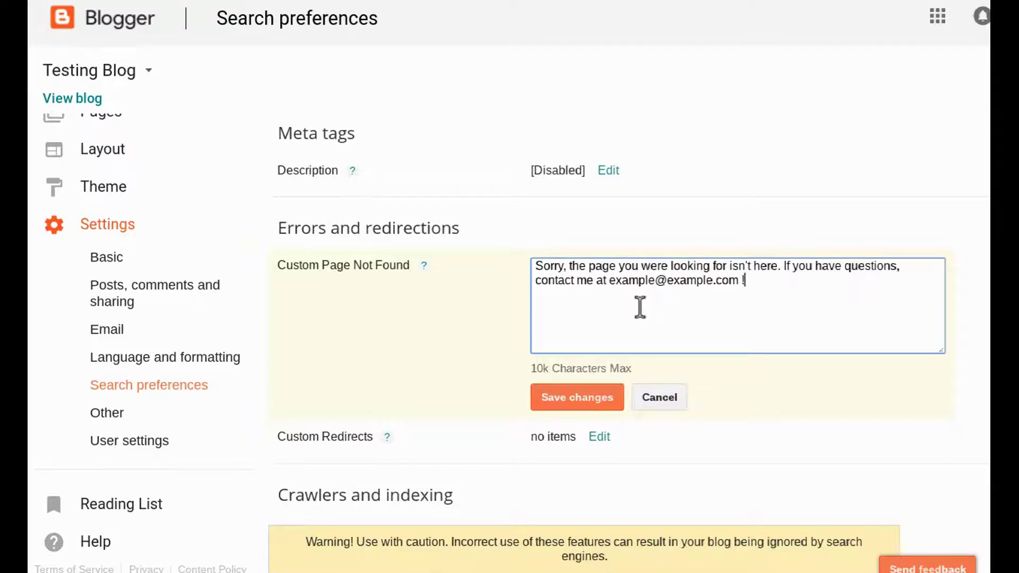
pyautogui.click(607, 393)
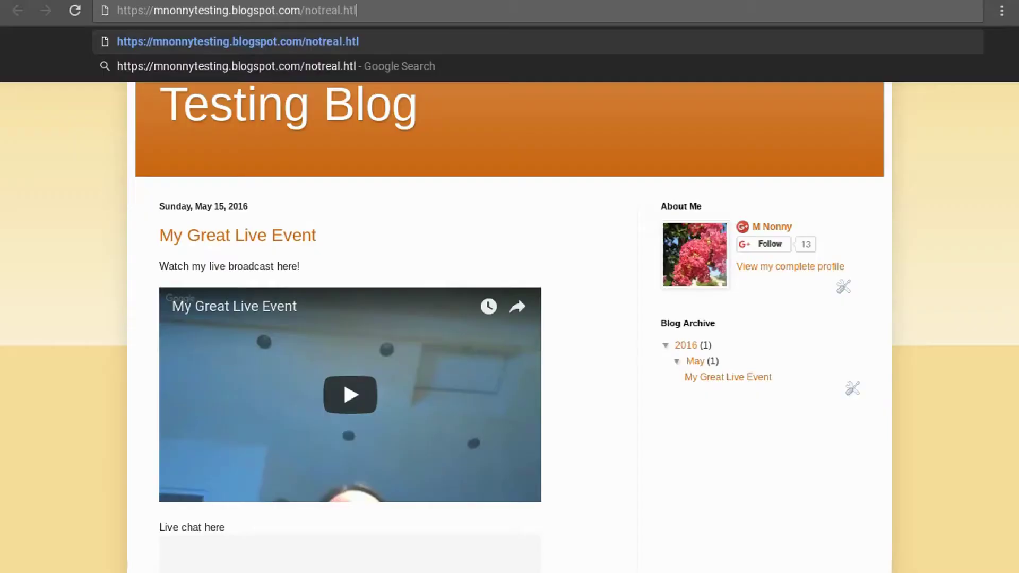
# Load a nonexistent blog address in Chrome to see the custom error message.
pyautogui.press('Return')
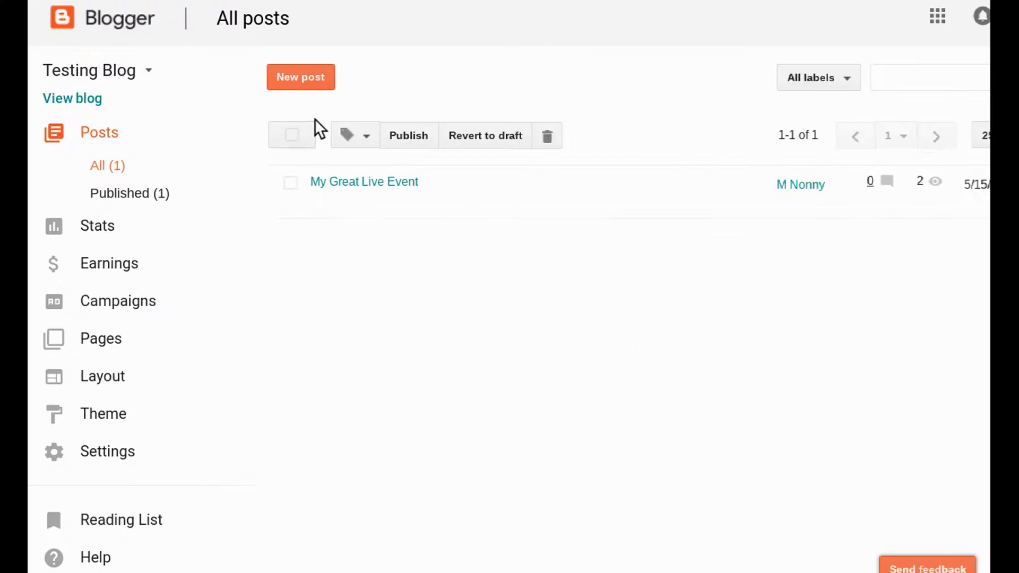
# Create a new post titled 'Custom error message - keep as draft' and save it as a draft.
pyautogui.click(315, 77)
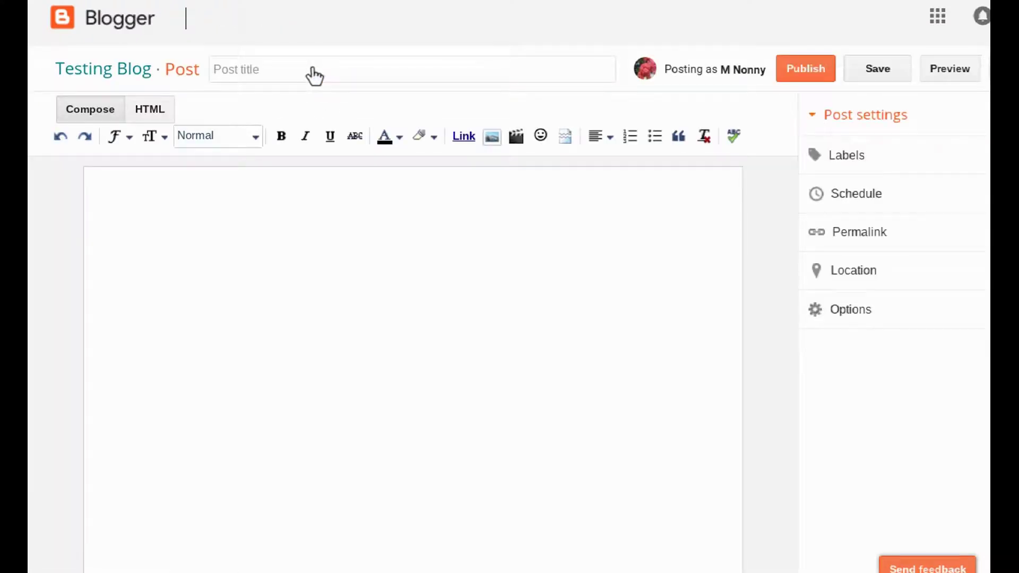
pyautogui.click(314, 74)
pyautogui.write('Custom error message - keep as draft')
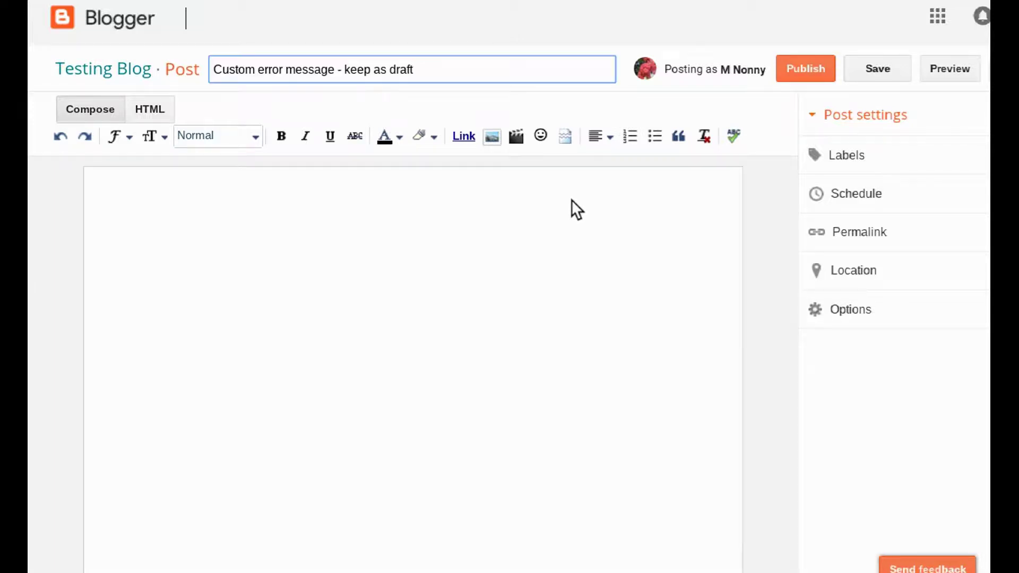
pyautogui.click(864, 73)
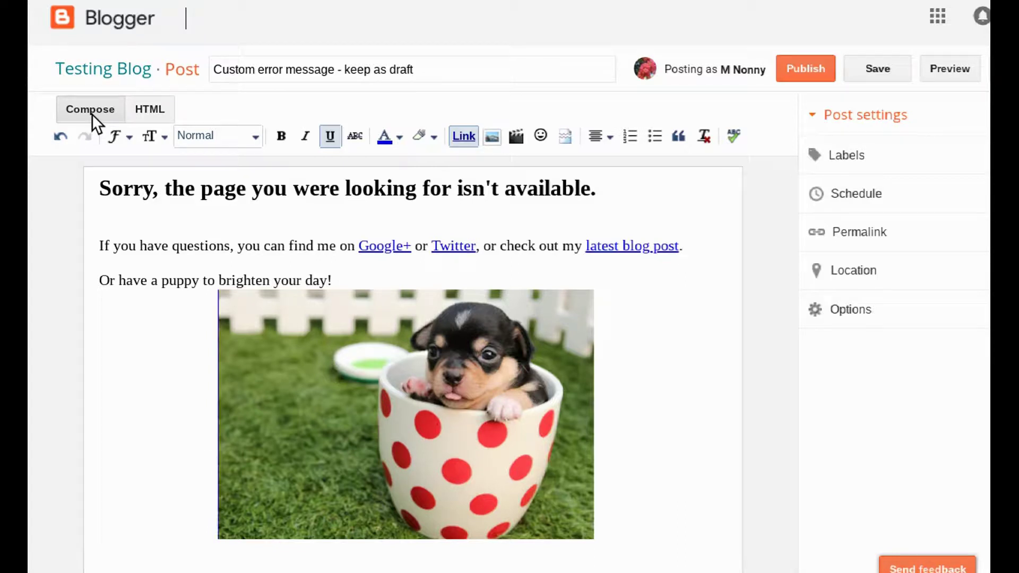
# Copy the post's full HTML source with links and puppy image, then save the draft.
pyautogui.click(151, 116)
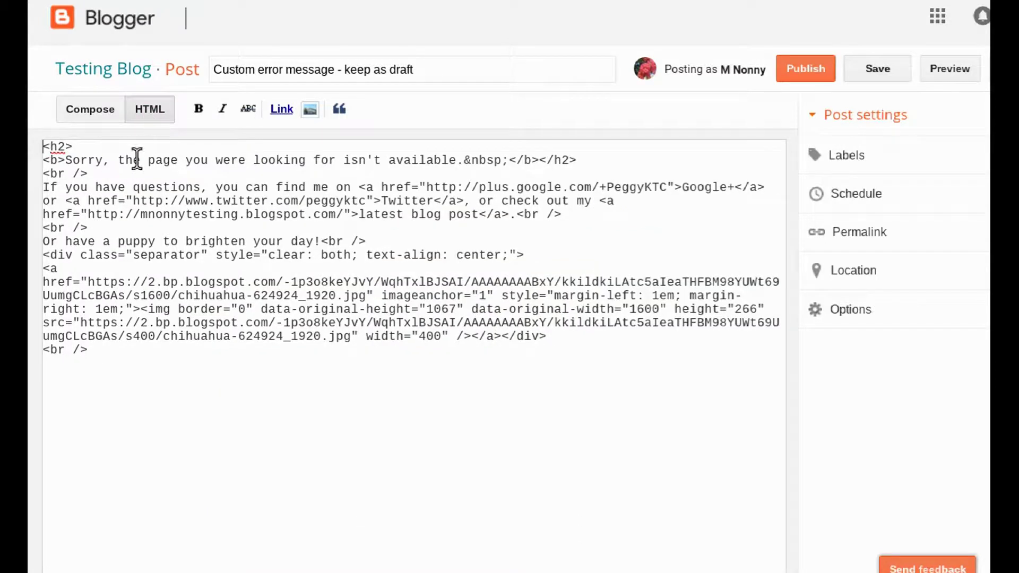
pyautogui.moveTo(143, 362)
pyautogui.mouseDown()
pyautogui.moveTo(80, 179)
pyautogui.moveTo(44, 146)
pyautogui.mouseUp()
pyautogui.rightClick(273, 233)
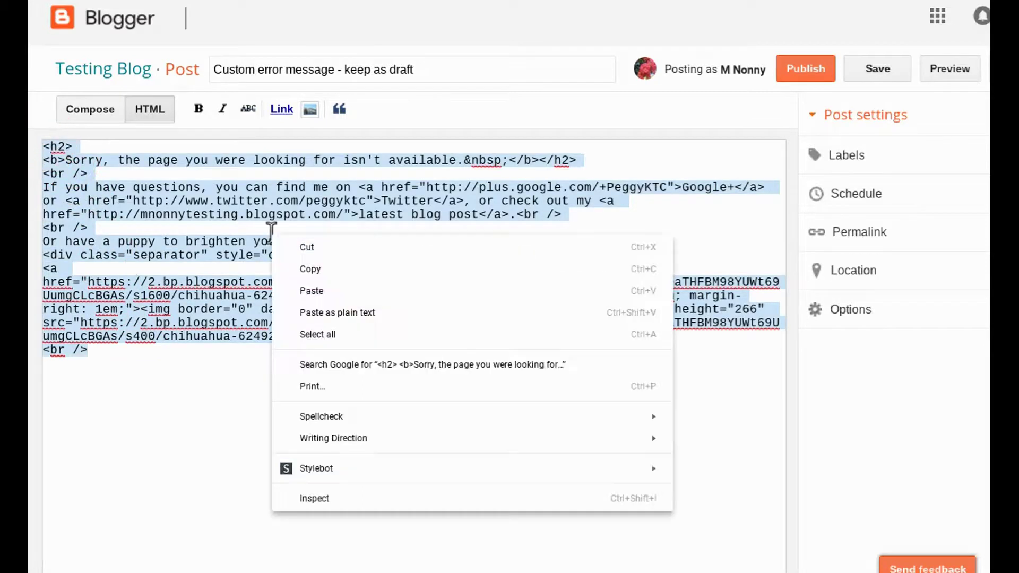
pyautogui.click(310, 269)
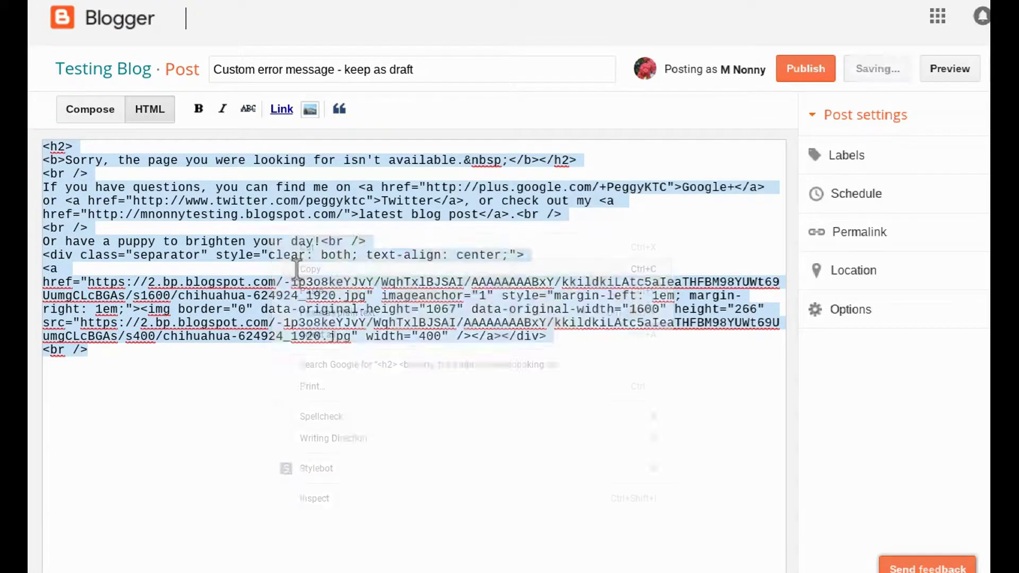
pyautogui.click(364, 368)
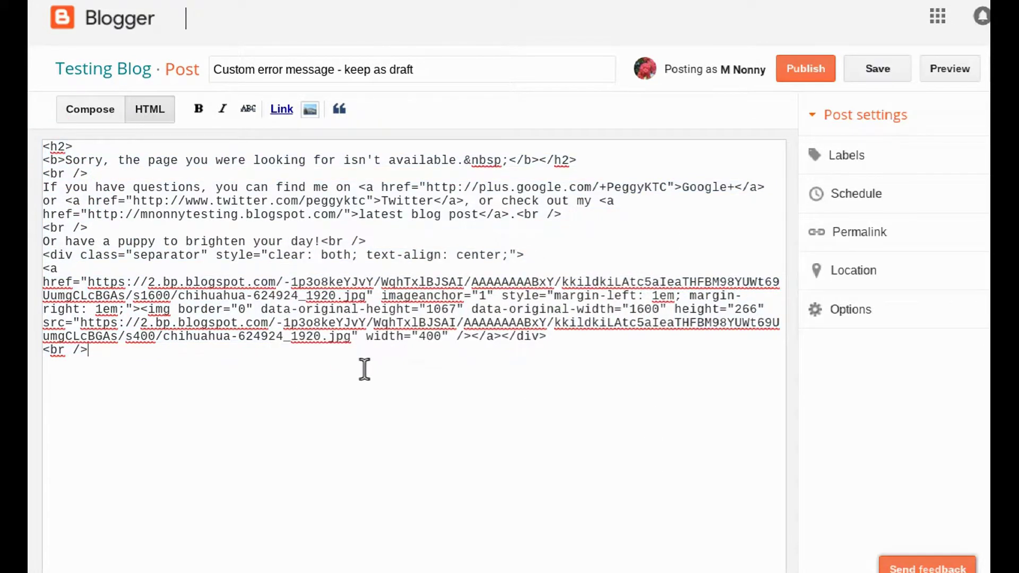
pyautogui.click(861, 73)
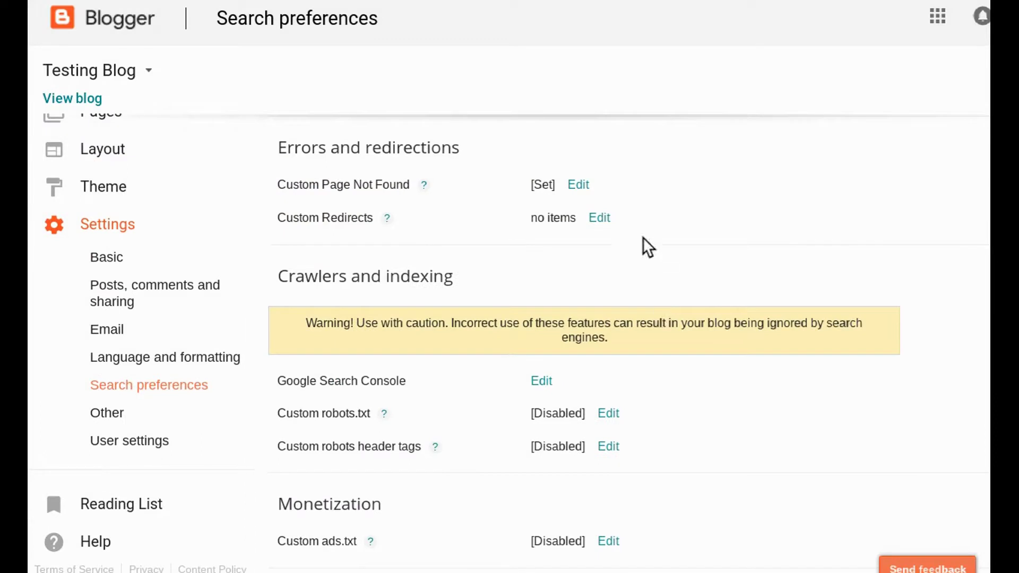
# Clear the old Custom Page Not Found text, paste the copied HTML, and save changes.
pyautogui.click(579, 185)
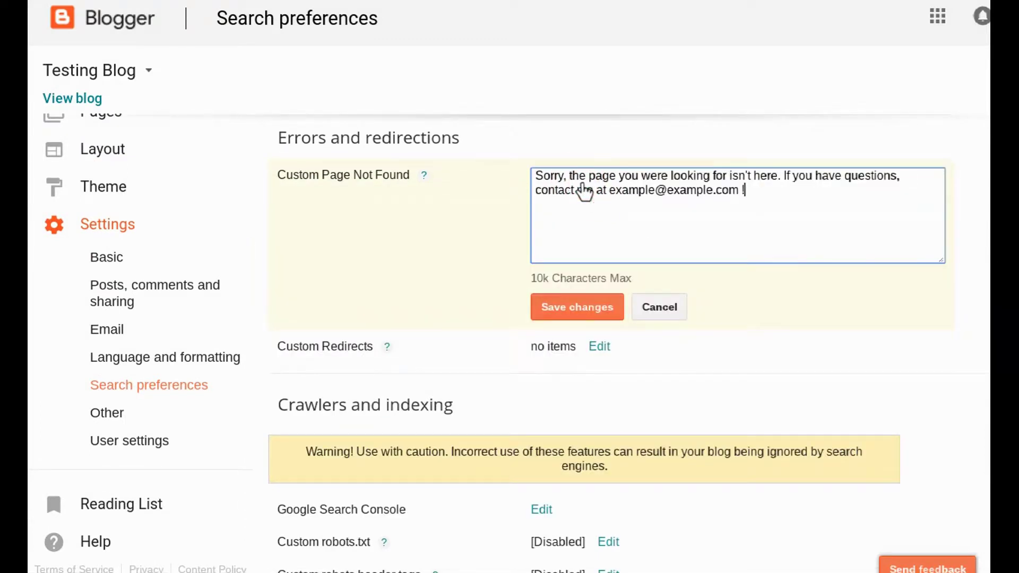
pyautogui.hotkey('ctrl', 'a')
pyautogui.press('BackSpace')
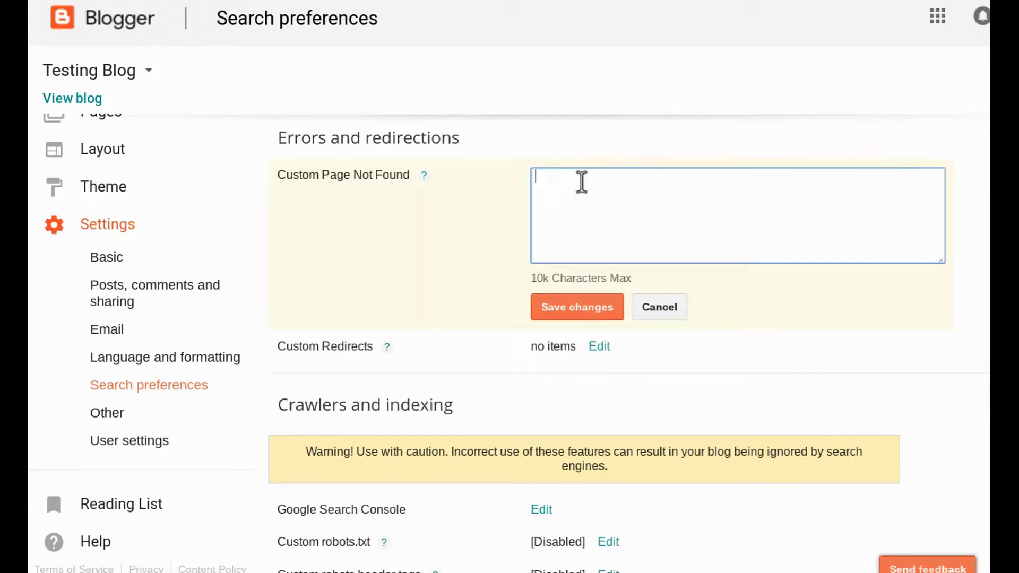
pyautogui.rightClick(583, 191)
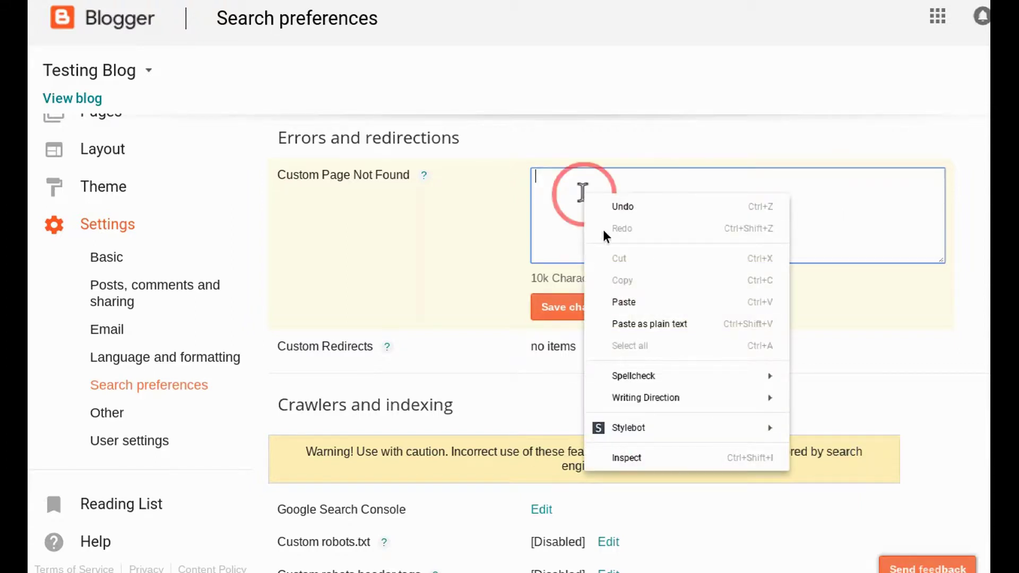
pyautogui.click(624, 301)
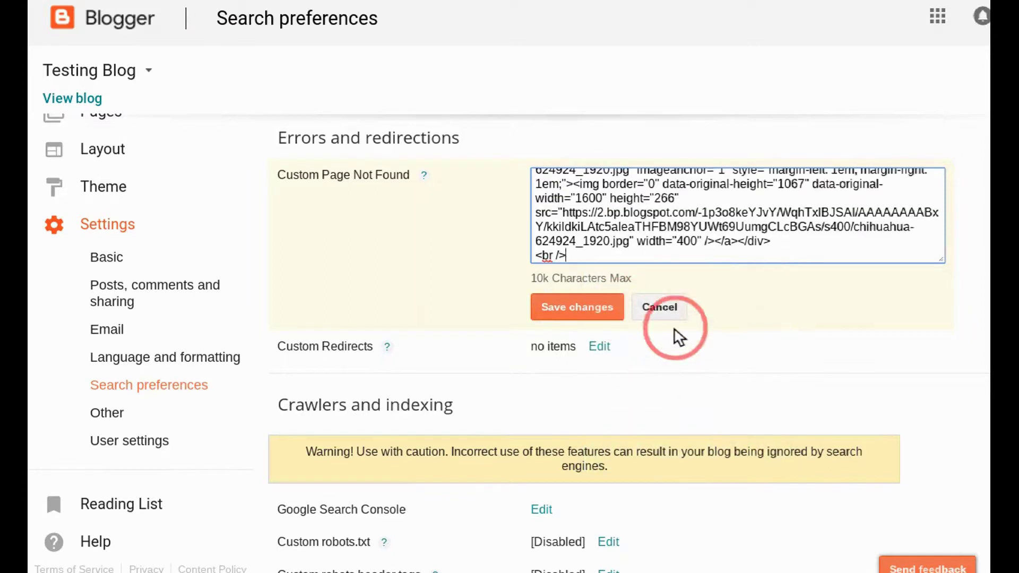
pyautogui.click(570, 311)
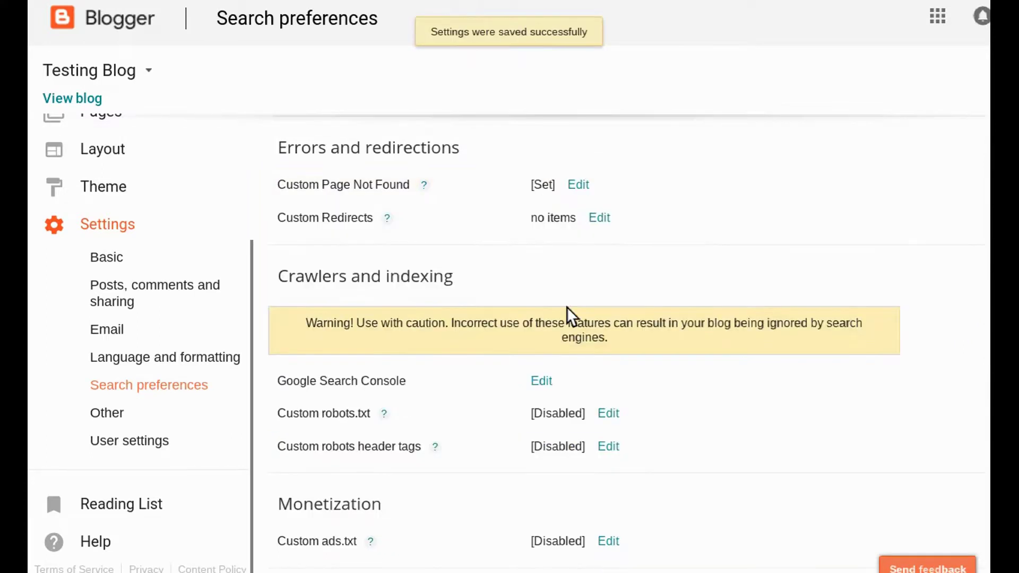